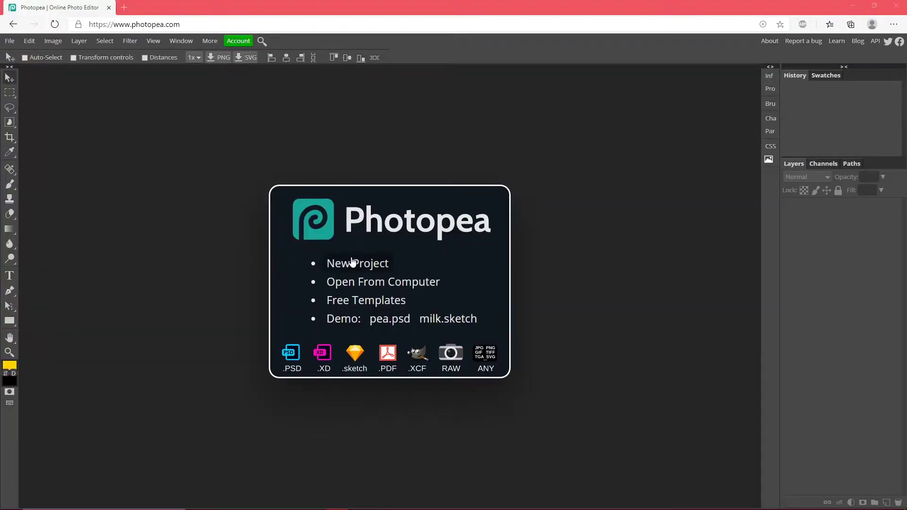
# Start a new project from the eagle 'Wake Me Up!' template.
pyautogui.click(353, 262)
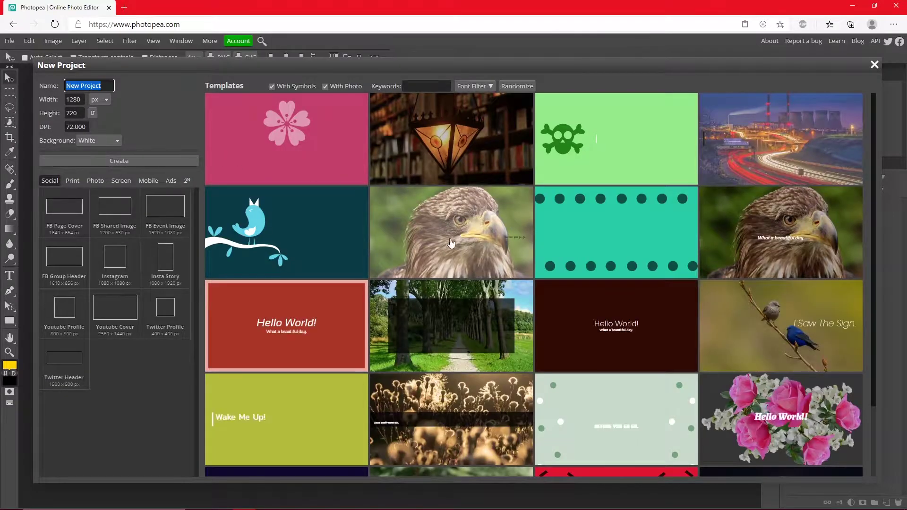
pyautogui.click(451, 233)
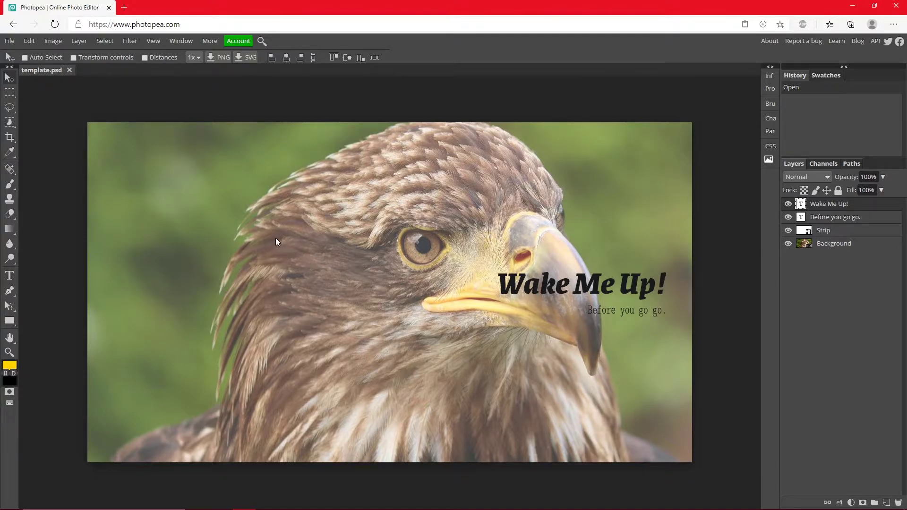
# Publish the eagle template online as a PSD on Photopea.com and confirm the public URL.
pyautogui.click(9, 42)
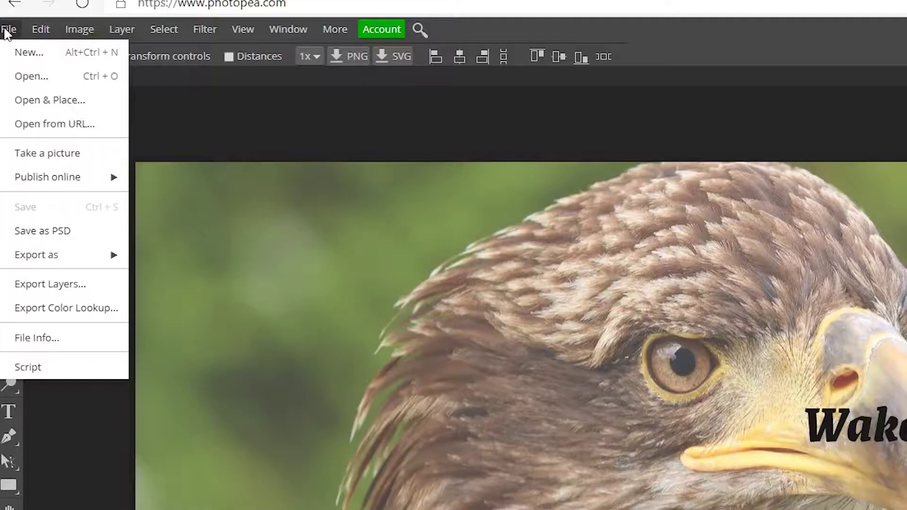
pyautogui.moveTo(48, 178)
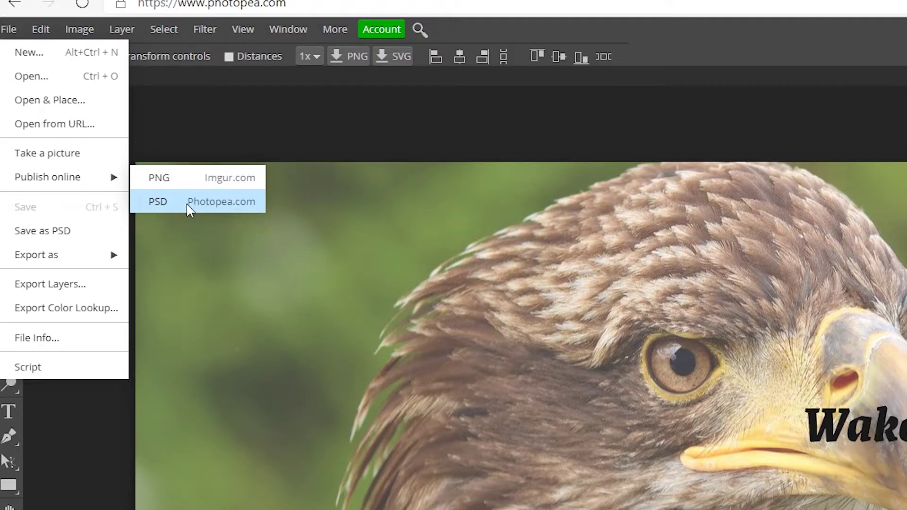
pyautogui.click(218, 208)
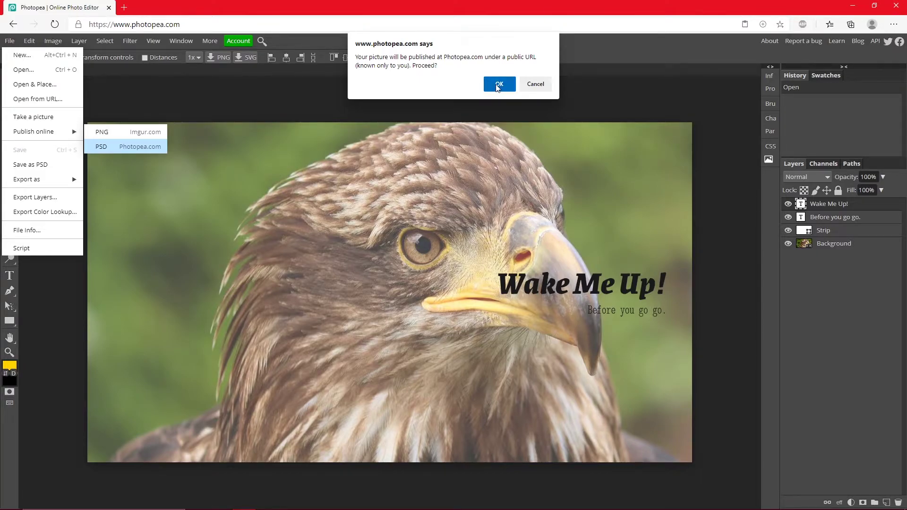
pyautogui.click(499, 84)
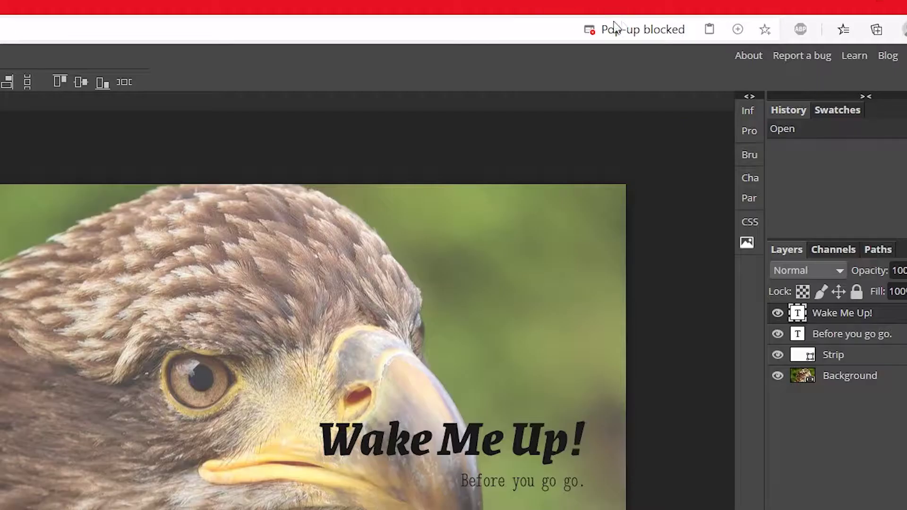
# Always allow pop-ups from photopea.com in Edge's blocked pop-up prompt.
pyautogui.click(676, 25)
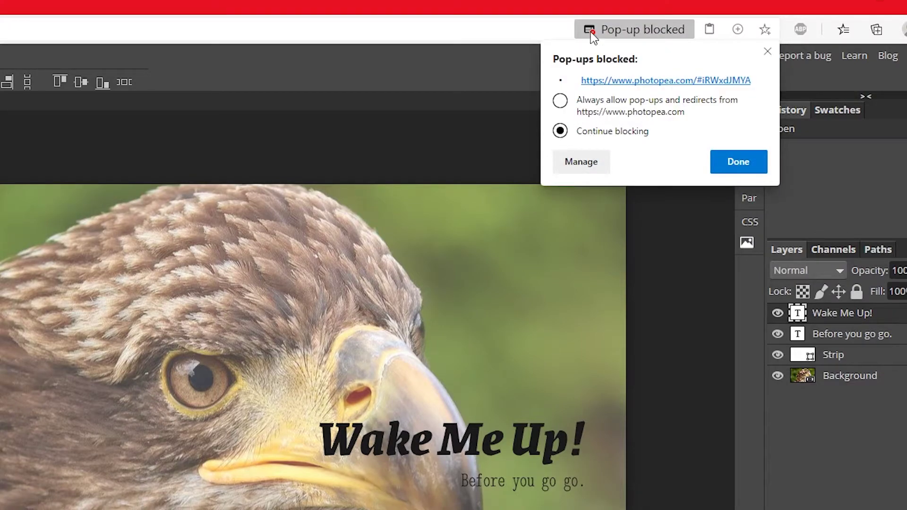
pyautogui.click(560, 101)
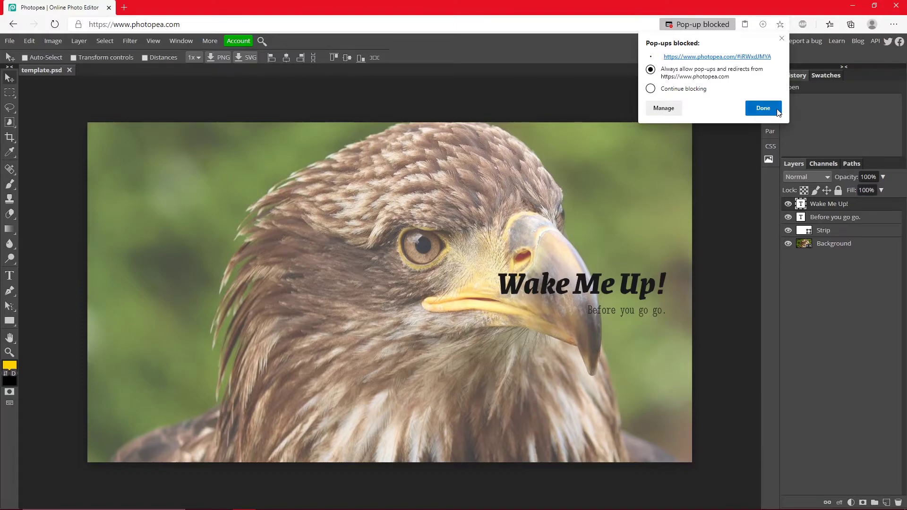
pyautogui.click(763, 108)
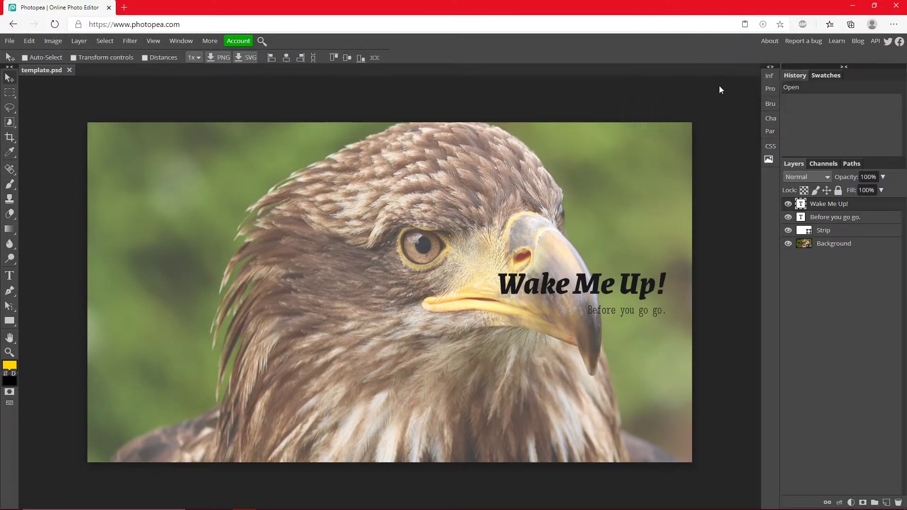
# Select the full public link address of the published template in the second tab.
pyautogui.click(11, 40)
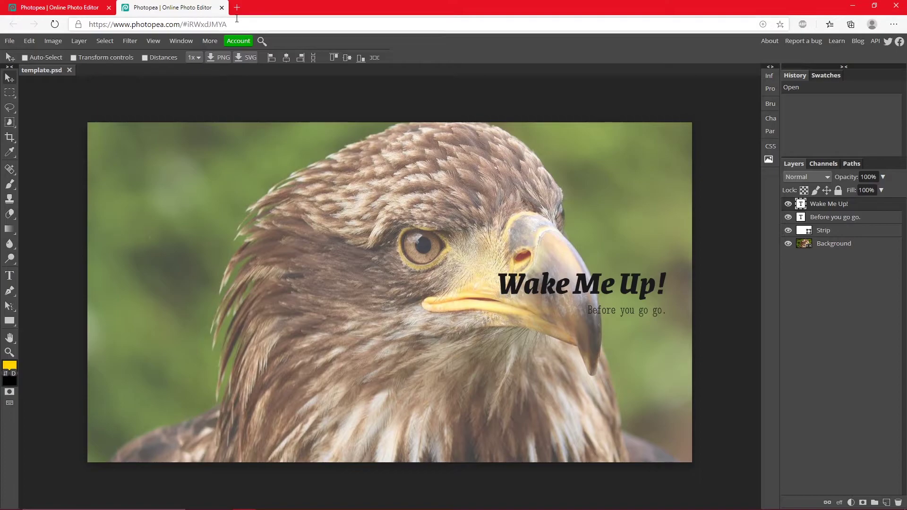
pyautogui.click(213, 25)
pyautogui.click(229, 25)
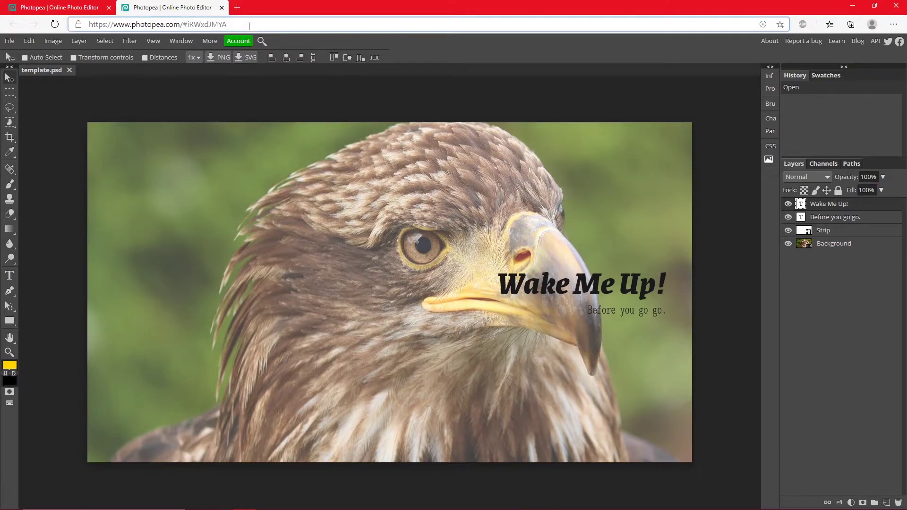
pyautogui.moveTo(229, 25); pyautogui.dragTo(78, 24)
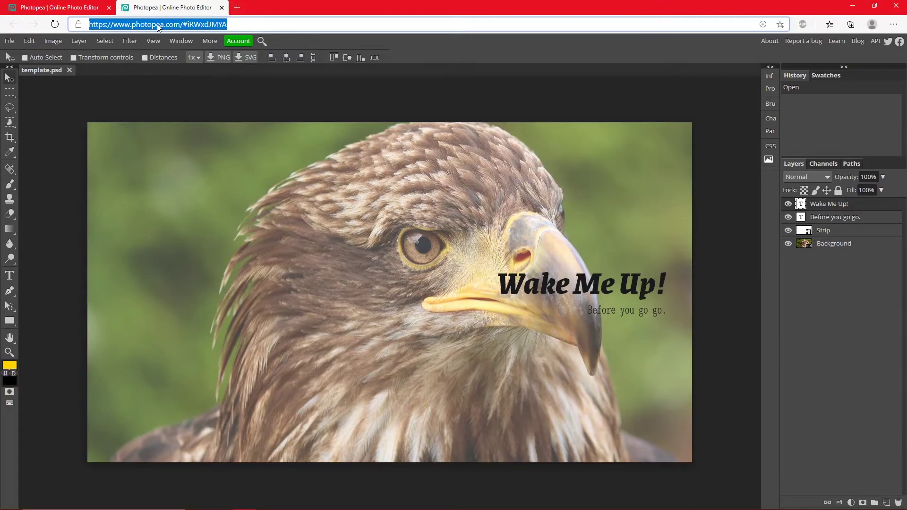
# Load the published eagle template link in the first tab, replacing the Hello World document.
pyautogui.click(60, 7)
pyautogui.click(10, 41)
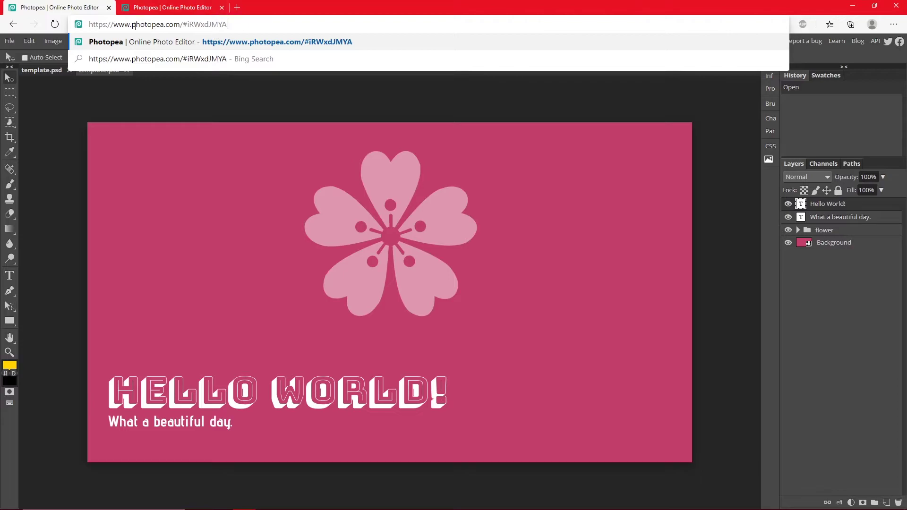
pyautogui.press('Escape')
pyautogui.click(231, 24)
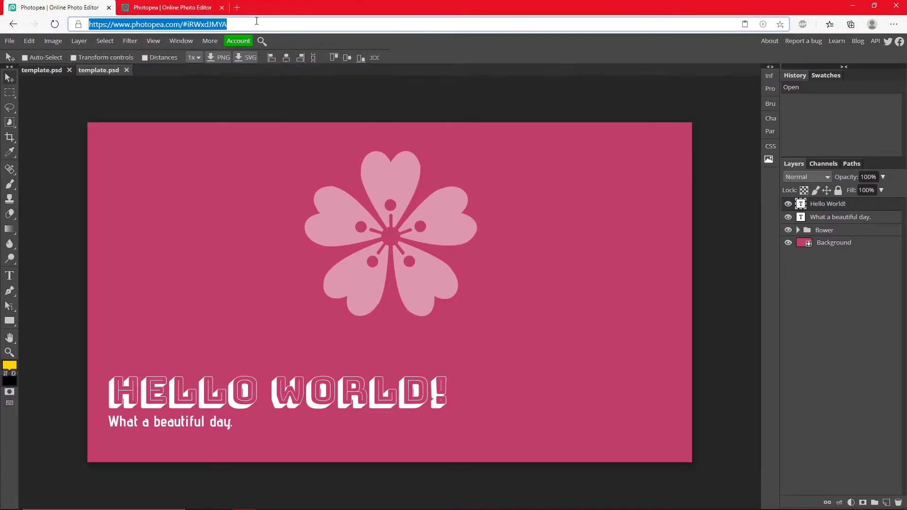
pyautogui.press('Return')
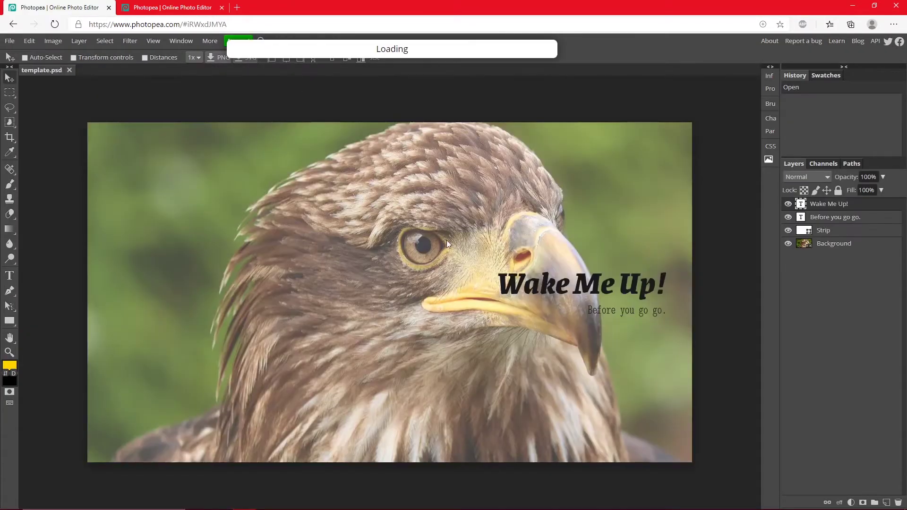